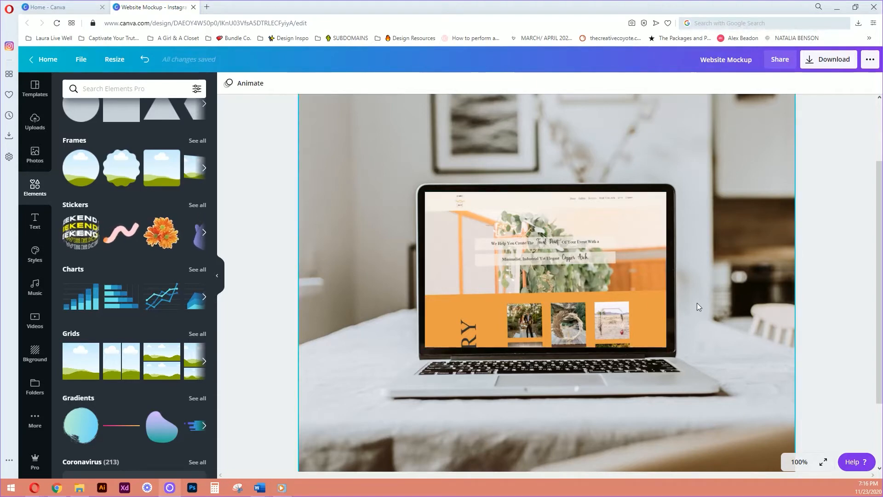
Delete the website screenshot from the laptop screen frame so the frame is empty.
double_click(600, 283)
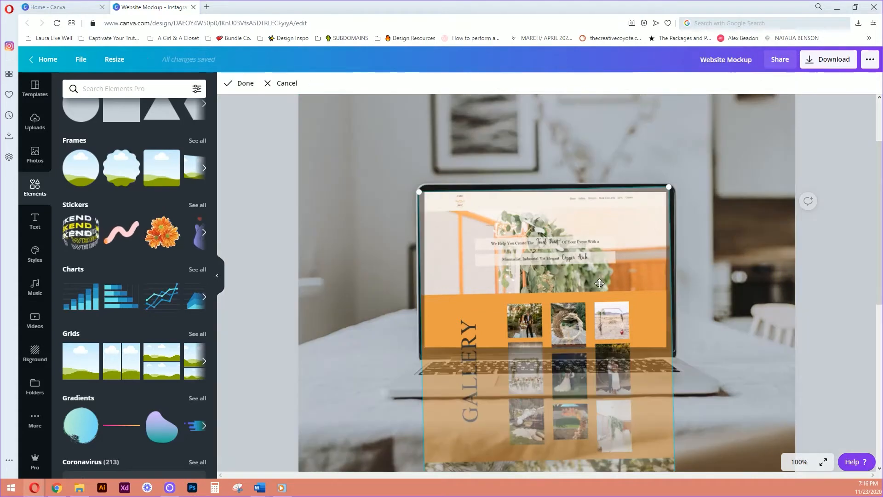
key("Delete")
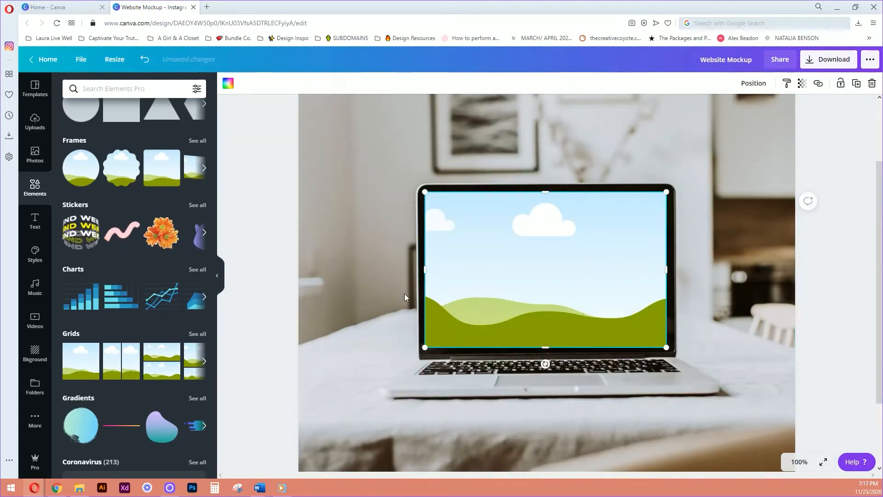
scroll(378, 280, "up", 2)
scroll(380, 270, "down", 1)
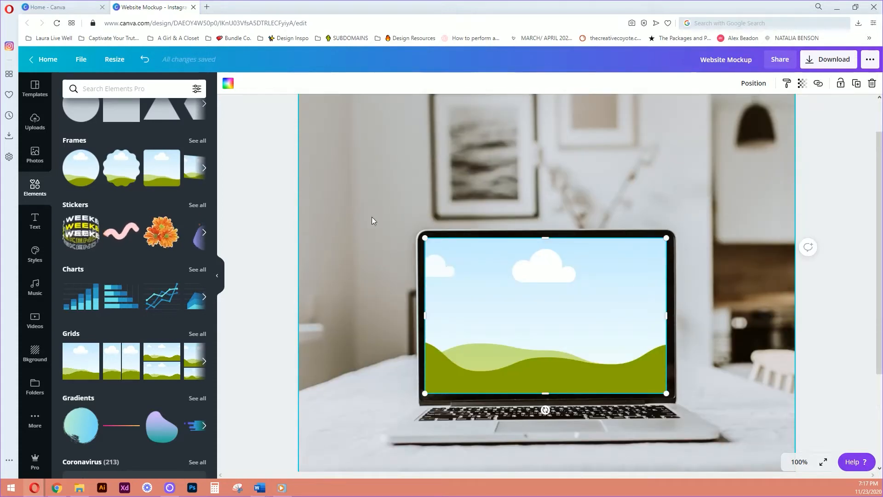
Browse the stock photo results for "laptop mockup" to examine which blank-screen laptop photos could serve as a background.
left_click(35, 150)
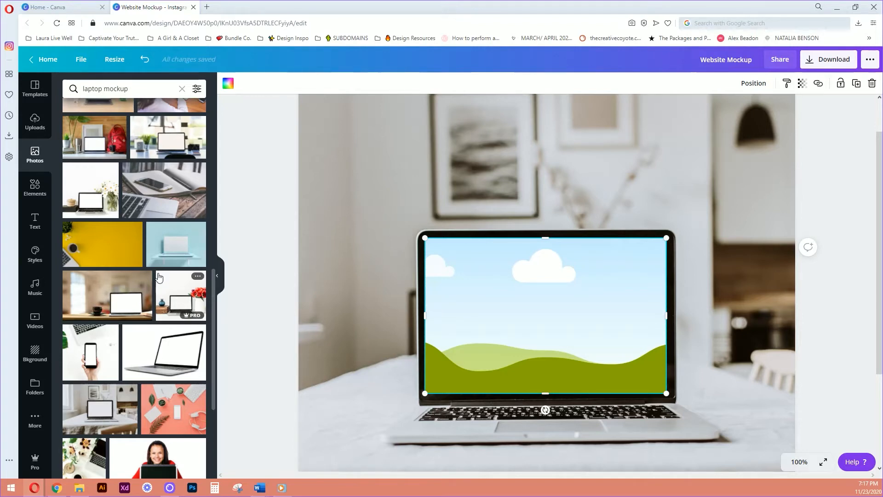
scroll(159, 276, "down", 2)
scroll(195, 377, "down", 1)
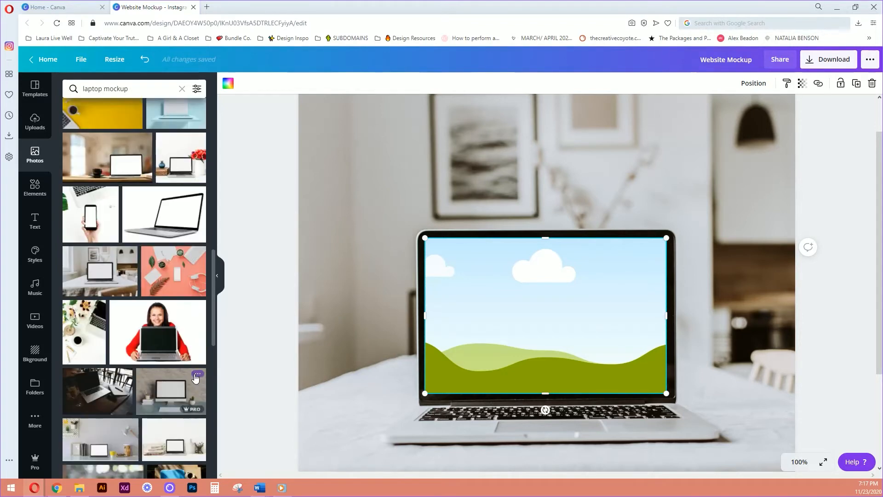
scroll(154, 395, "up", 1)
scroll(158, 391, "down", 1)
scroll(158, 391, "down", 3)
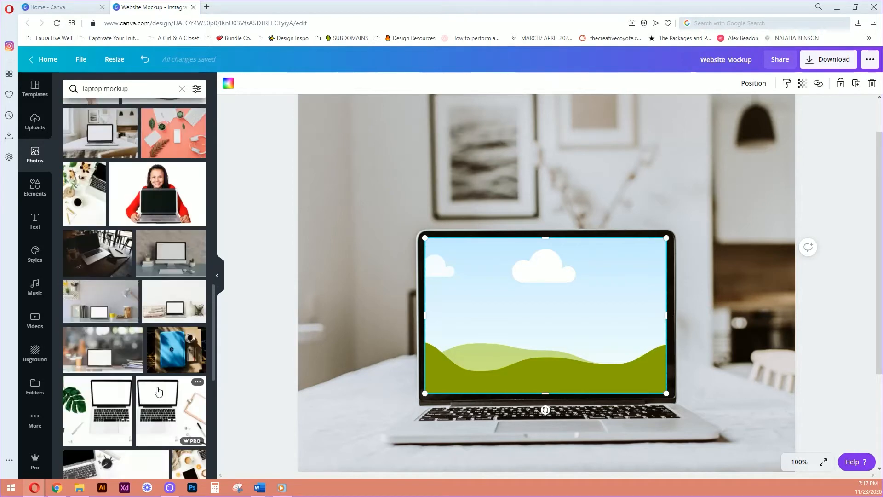
scroll(288, 291, "up", 1)
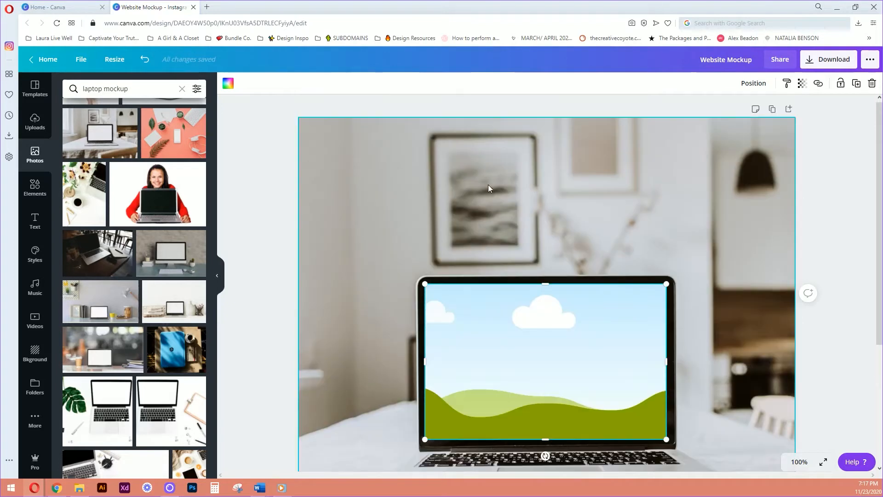
scroll(436, 237, "down", 2)
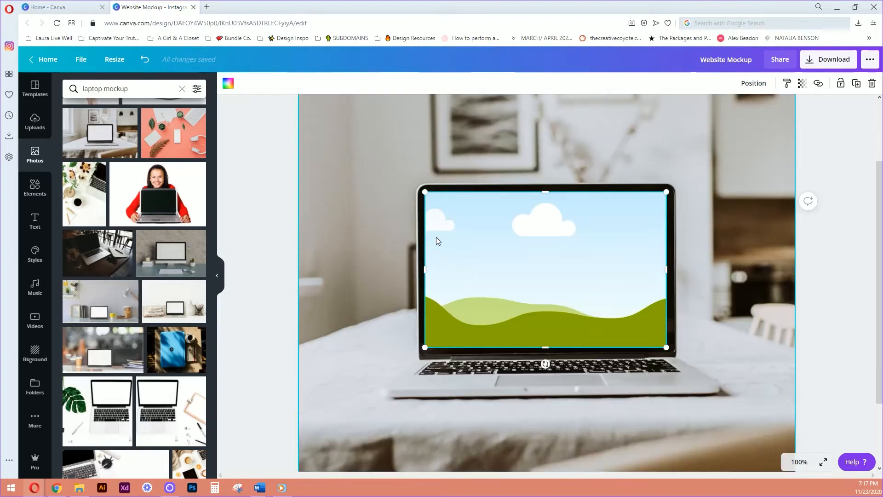
scroll(380, 233, "up", 1)
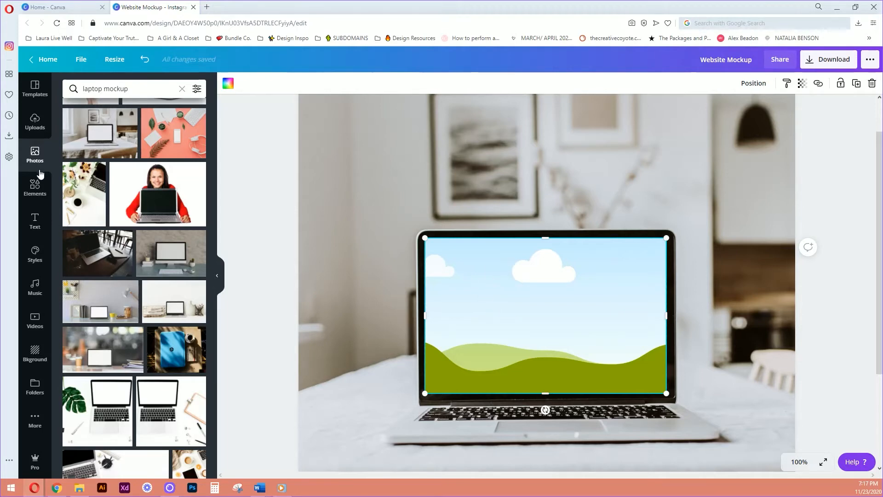
Nudge the empty frame slightly to the right on the laptop screen and deselect it.
left_click(40, 188)
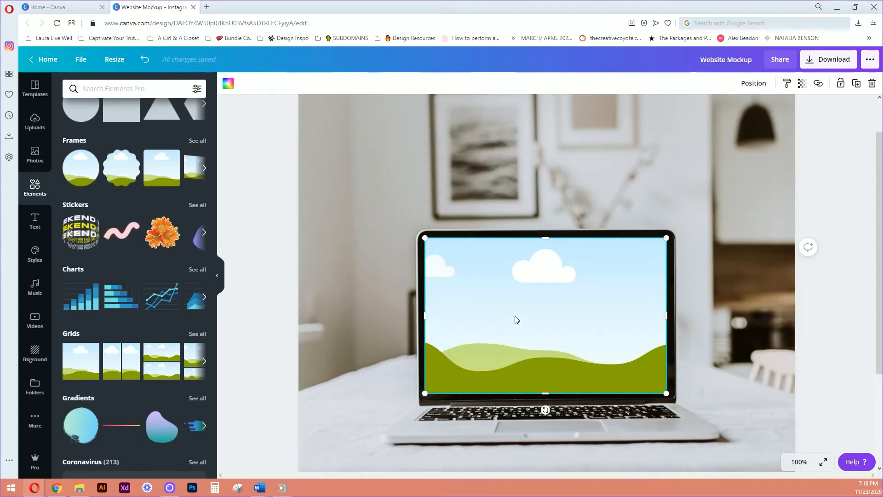
left_click_drag(519, 310, 521, 309)
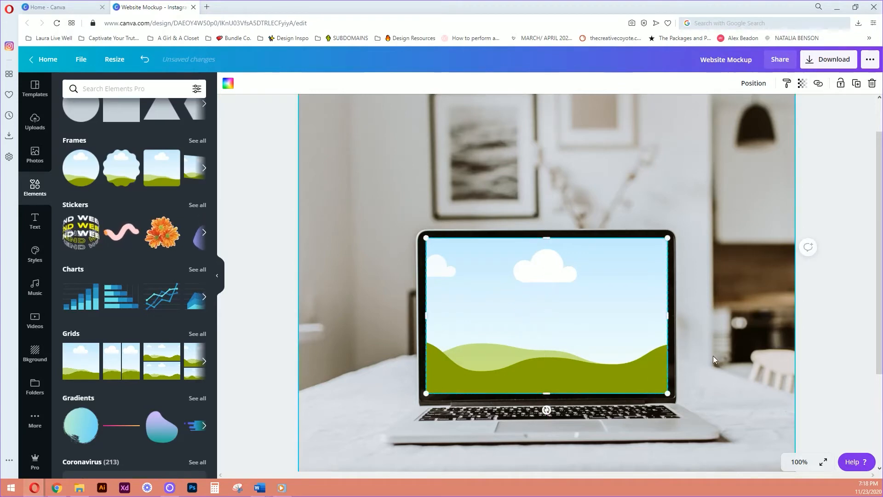
left_click(708, 343)
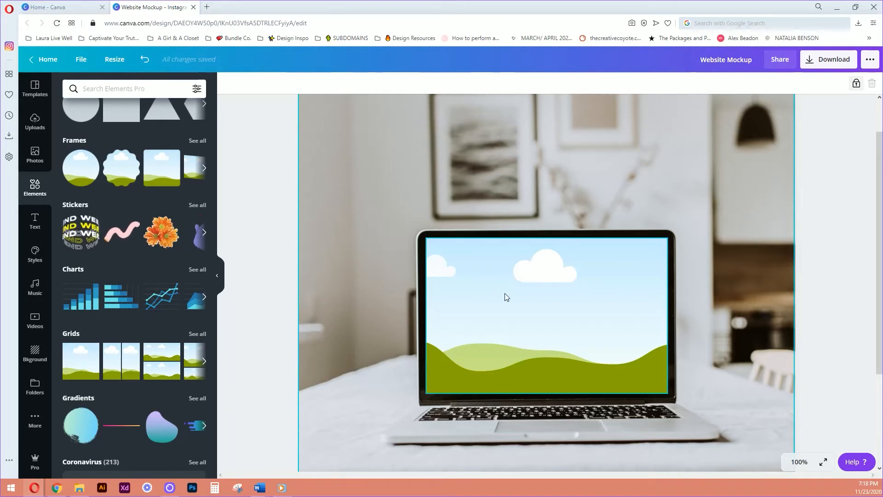
scroll(505, 294, "down", 3)
scroll(505, 295, "up", 3)
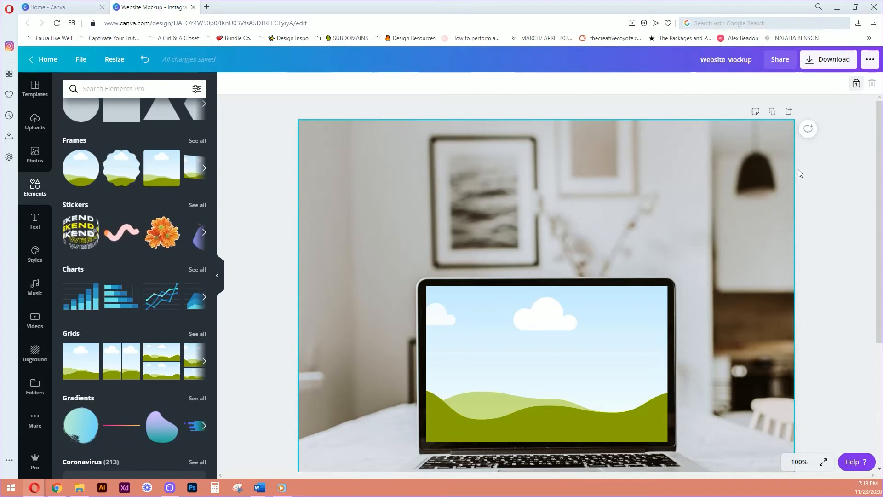
left_click_drag(579, 192, 580, 194)
left_click_drag(736, 166, 750, 194)
mouse_move(712, 138)
left_mouse_down()
mouse_move(723, 179)
mouse_move(723, 166)
left_mouse_up()
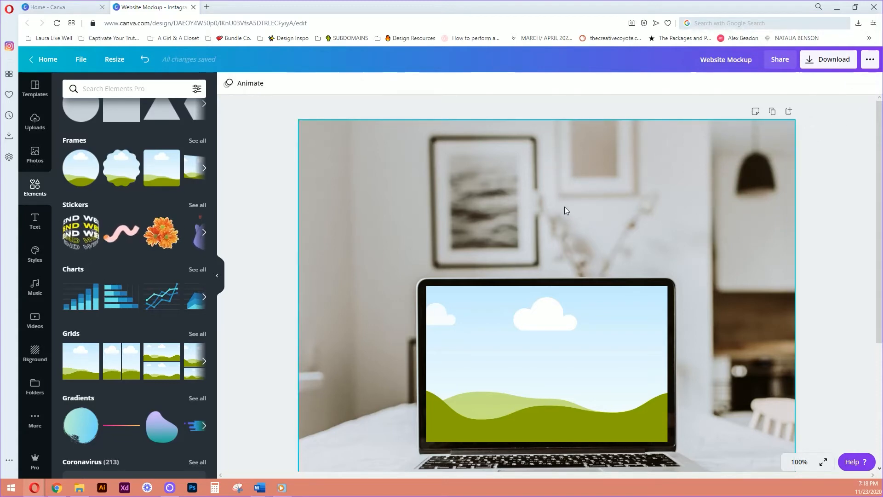
scroll(538, 208, "down", 4)
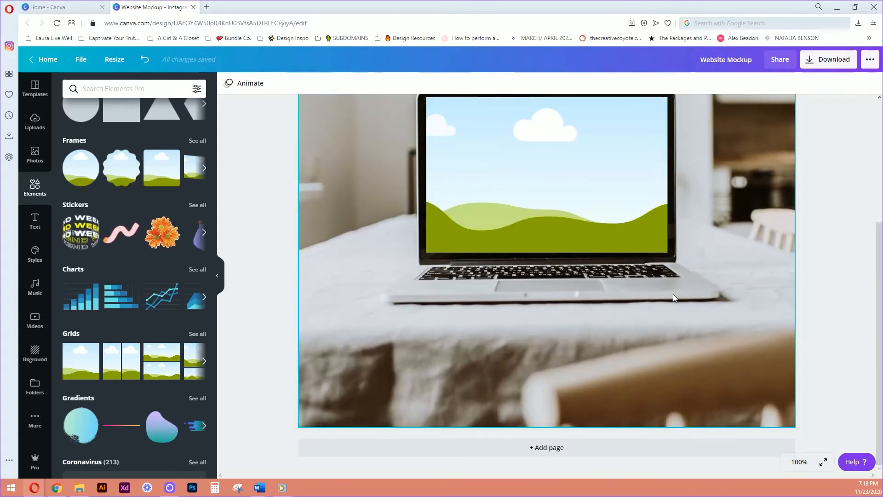
scroll(573, 339, "up", 3)
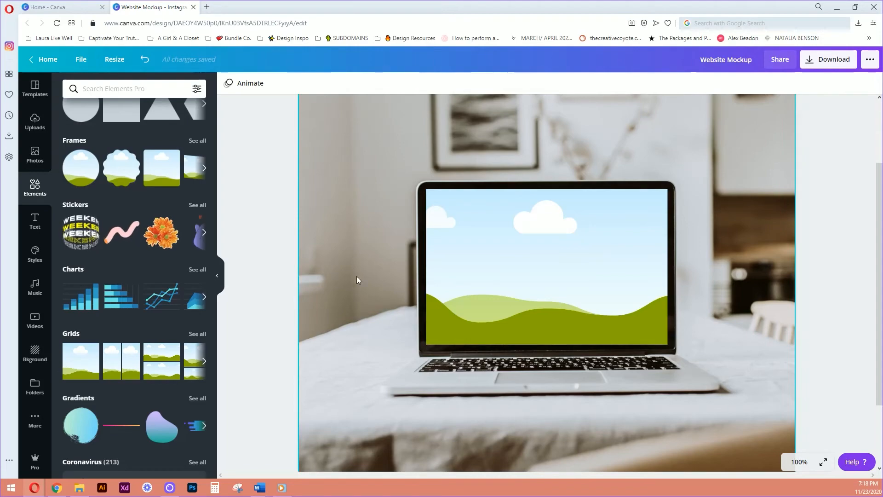
Switch to Chrome and scroll the simplecoppercreations.com homepage from the header down past the Q+A section for the screen recording.
left_click(57, 488)
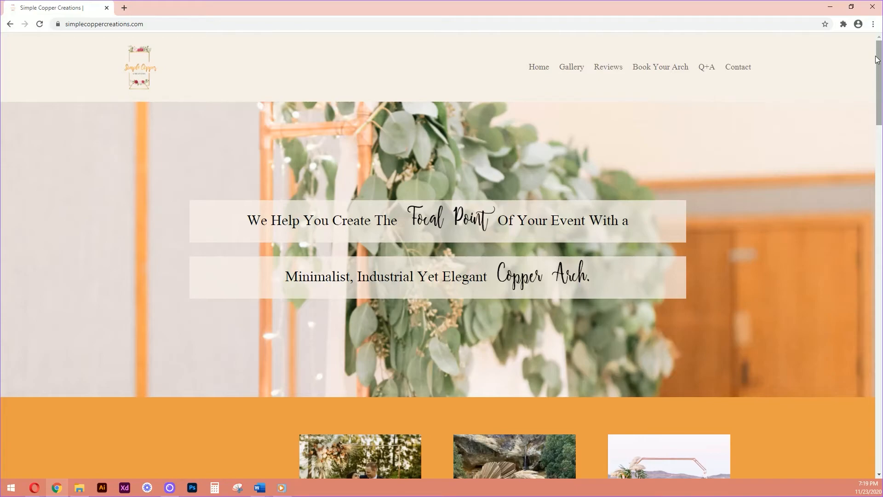
scroll(876, 59, "down", 8)
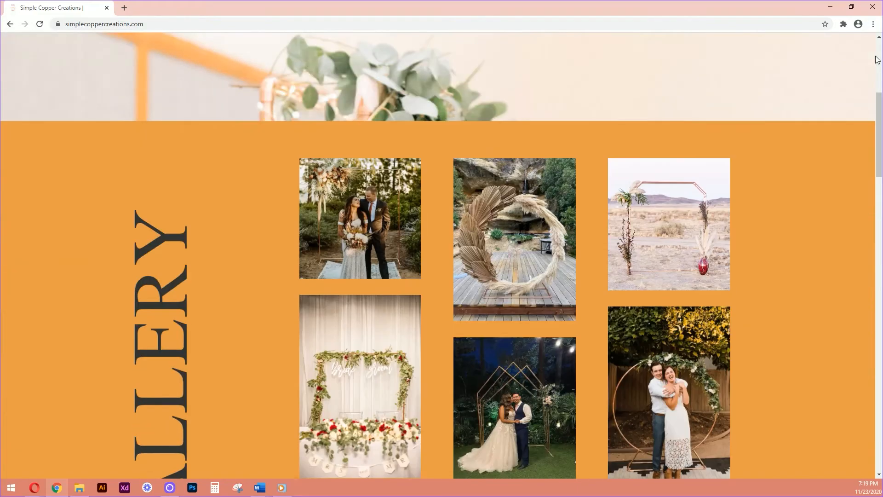
scroll(877, 58, "down", 9)
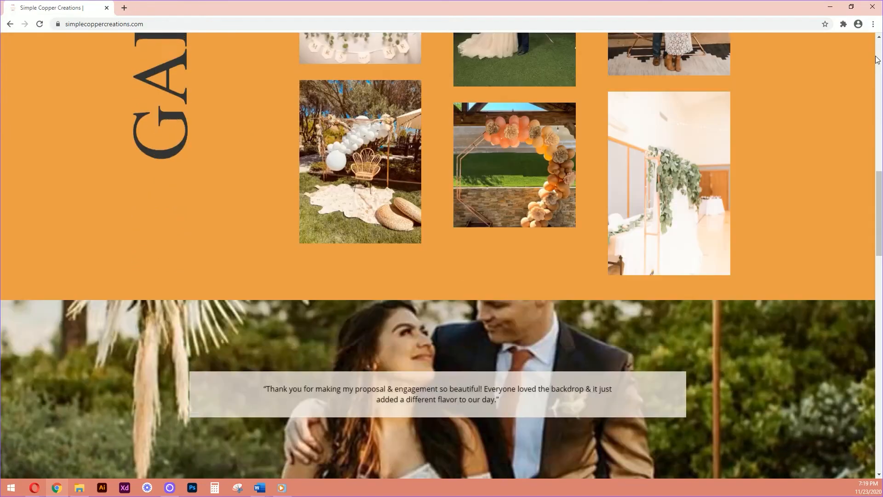
scroll(878, 59, "down", 9)
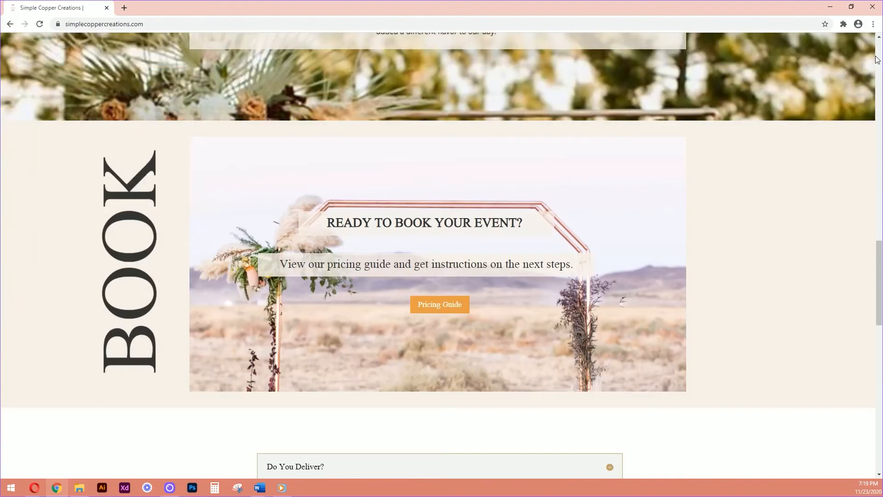
scroll(877, 59, "down", 9)
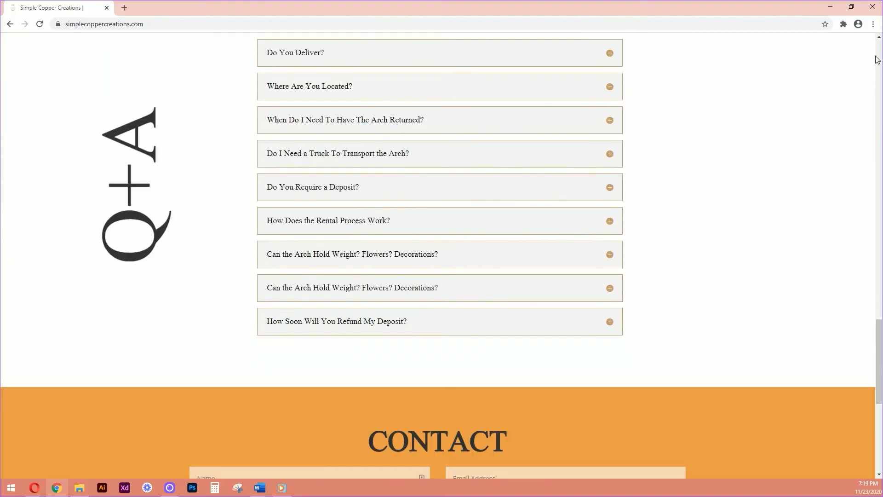
scroll(878, 59, "down", 5)
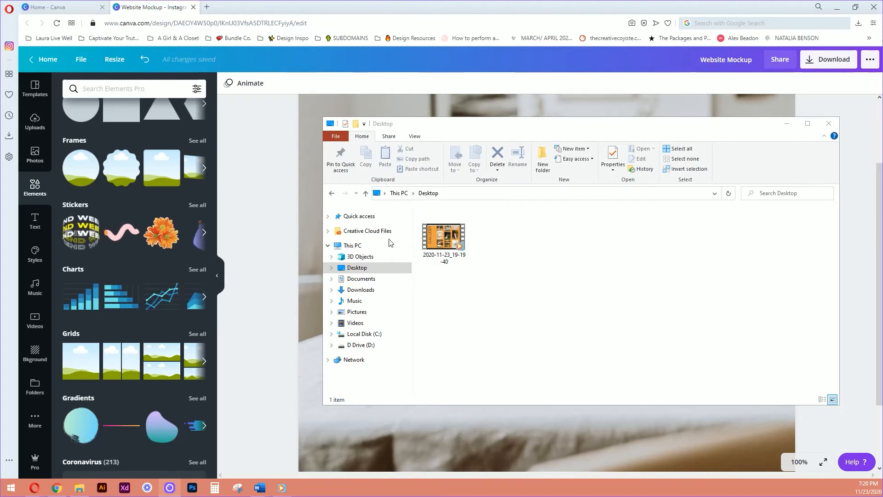
Upload the screen recording 2020-11-23_19-19-40 from the Desktop folder and place it in the laptop screen frame.
left_click_drag(429, 241, 276, 233)
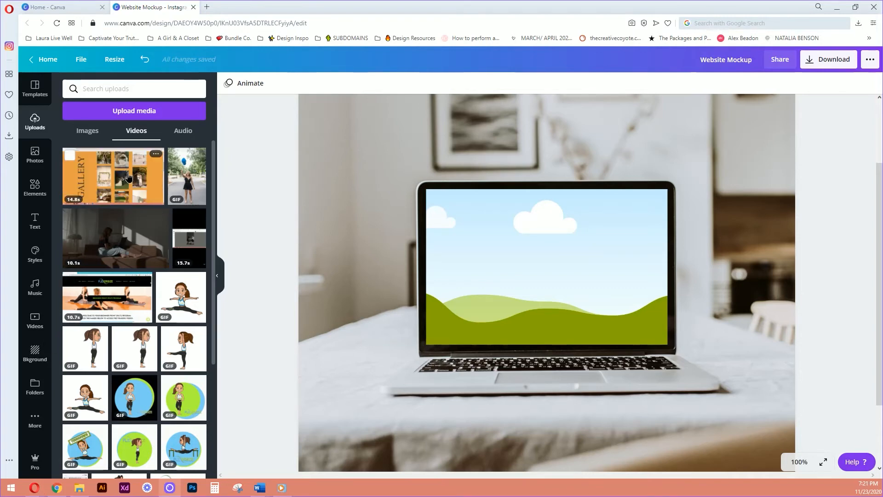
left_click_drag(128, 178, 564, 247)
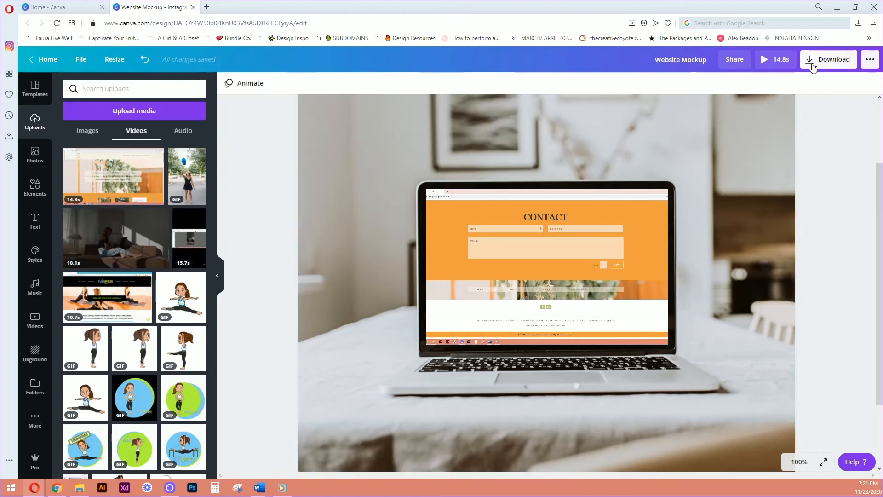
Download the website mockup design as a GIF.
left_click(812, 62)
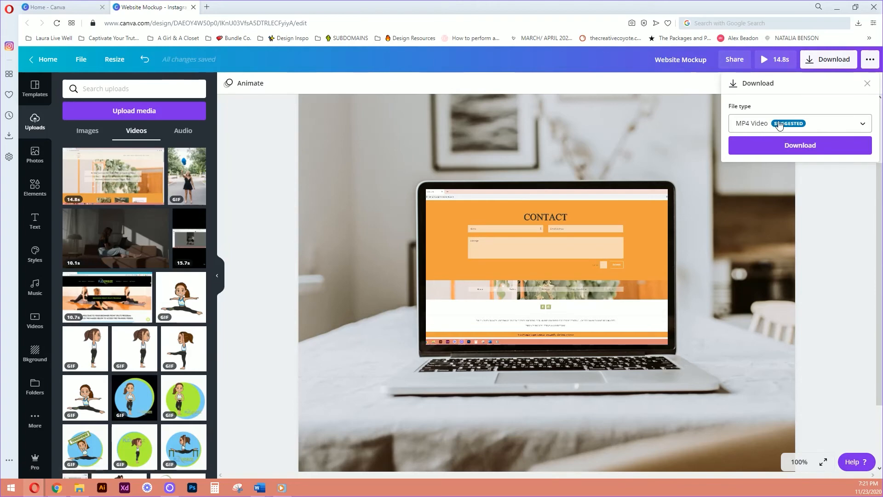
left_click(766, 125)
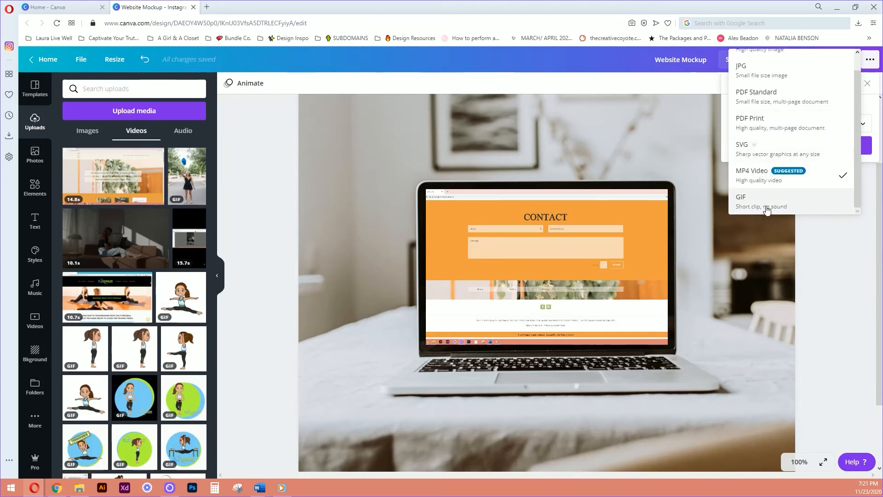
left_click(759, 205)
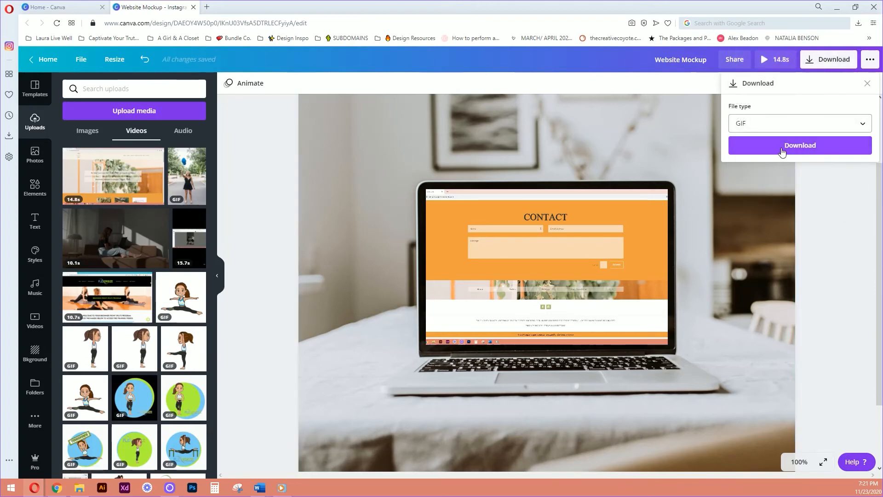
left_click(781, 147)
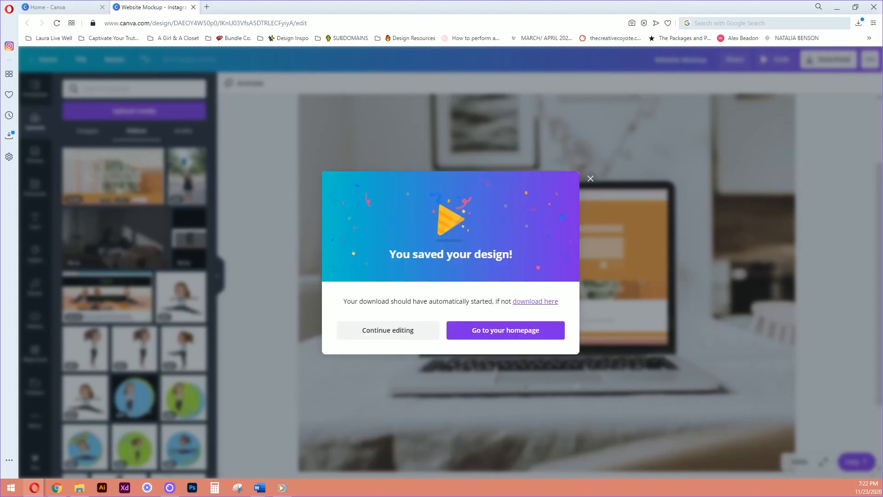
Open Website Mockup (1).gif from the Downloads folder in Photos and view the animation in a maximized window.
left_click(80, 488)
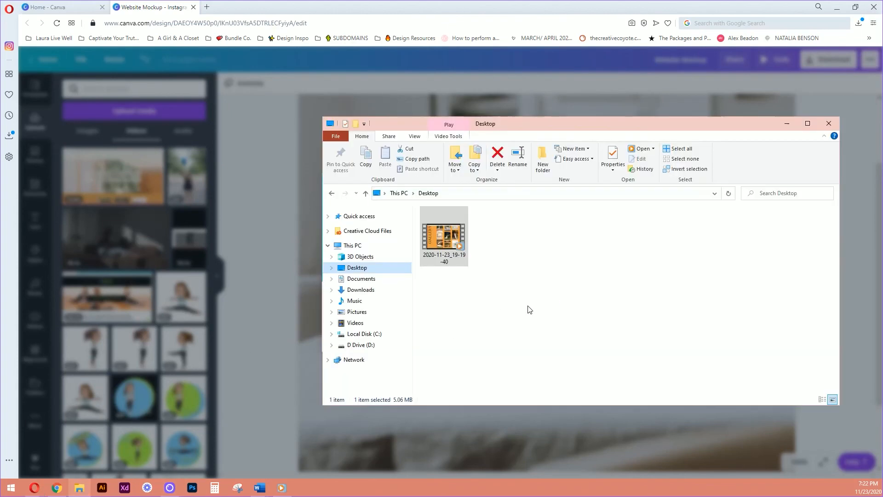
left_click(364, 291)
double_click(438, 235)
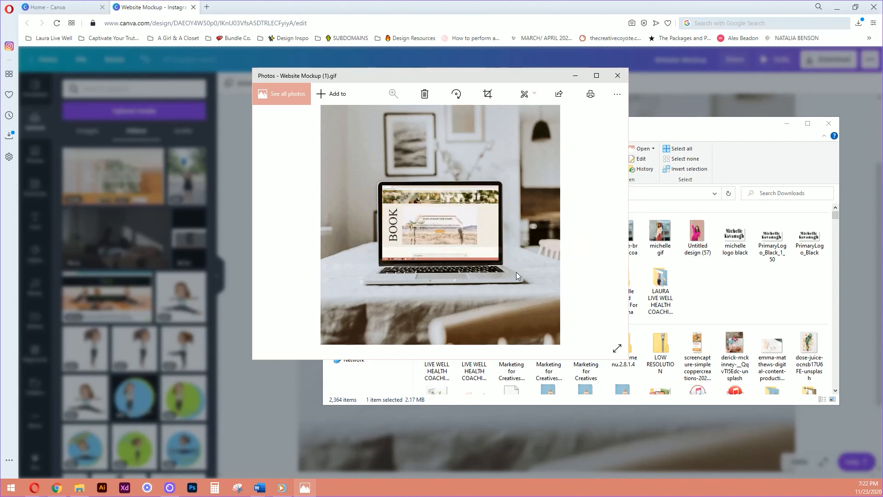
left_click(598, 77)
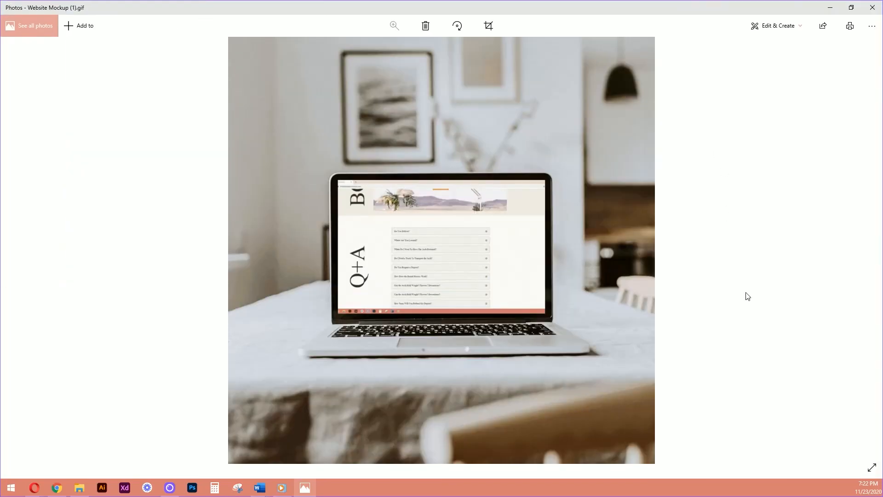